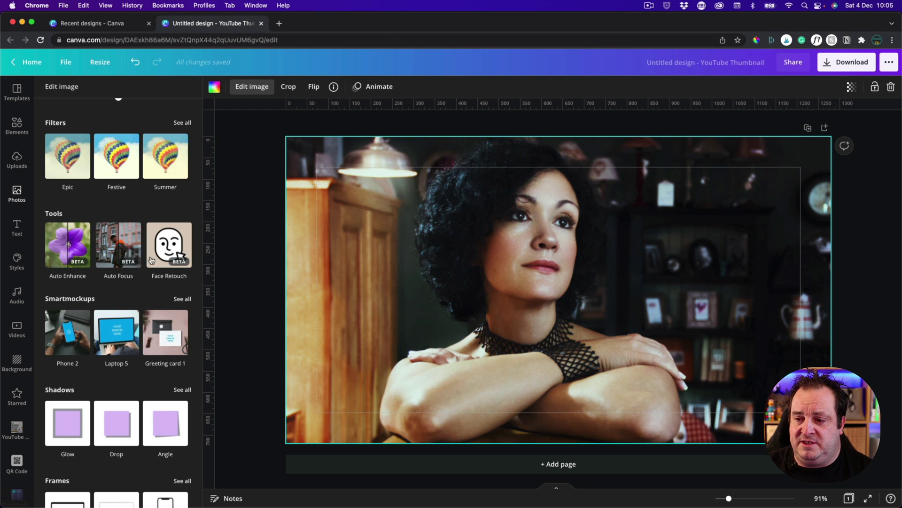
Step: Apply Auto Focus to blur the background behind the woman, at intensity 50 and position 29
left_click(124, 256)
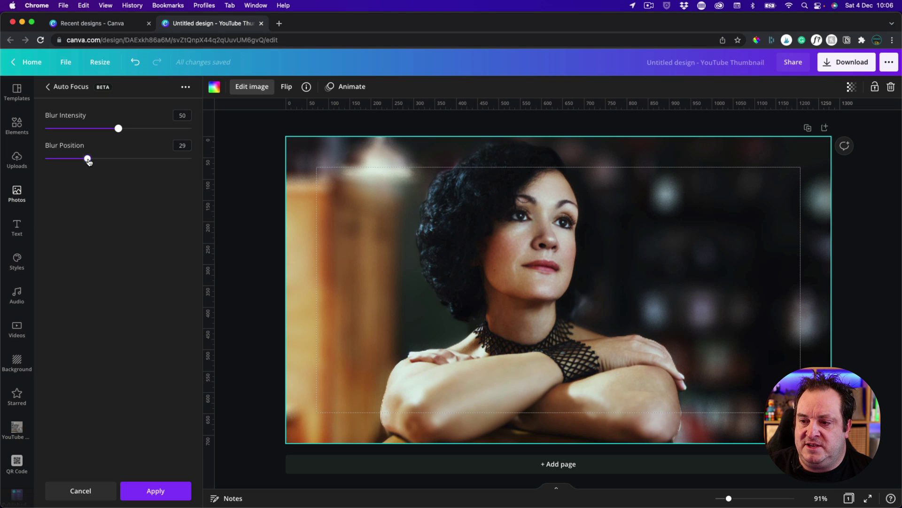
Step: Set the Auto Focus blur to position 32 and intensity 16, and apply it
mouse_move(88, 159)
left_mouse_down()
mouse_move(167, 174)
mouse_move(93, 170)
left_mouse_up()
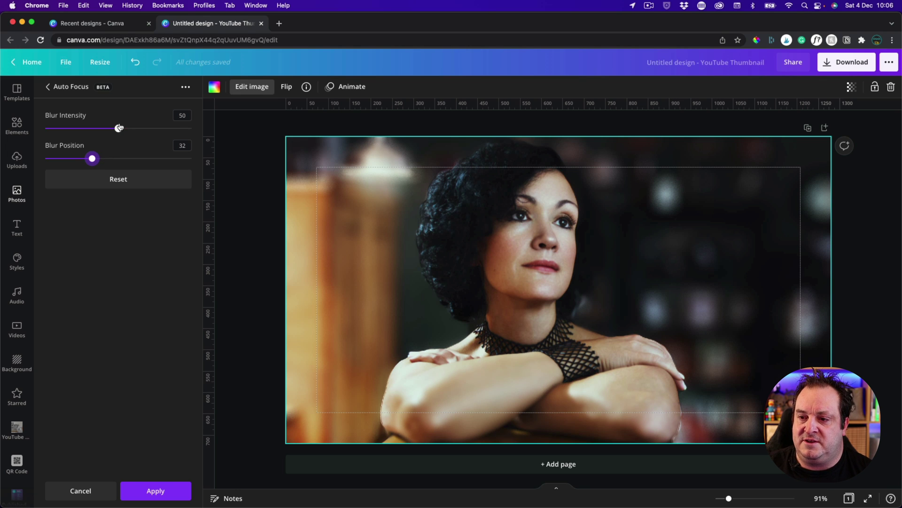
left_click_drag(119, 128, 69, 126)
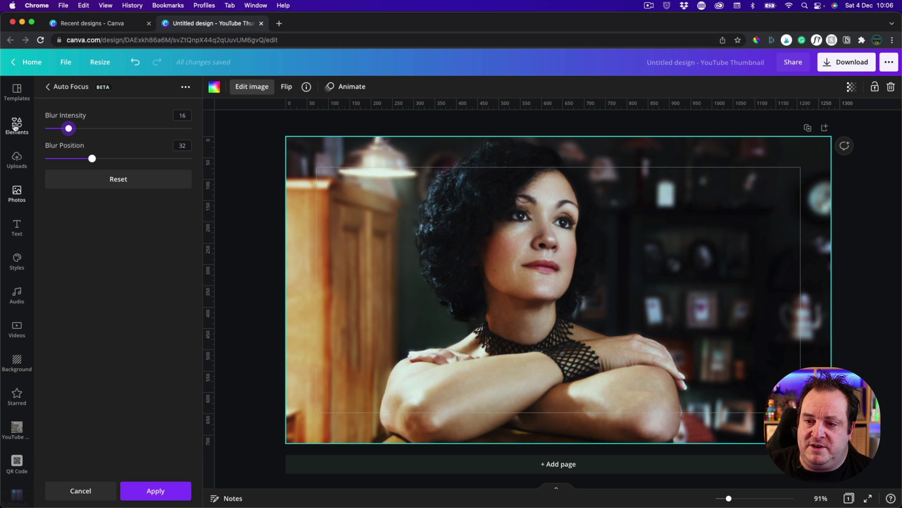
left_click(151, 489)
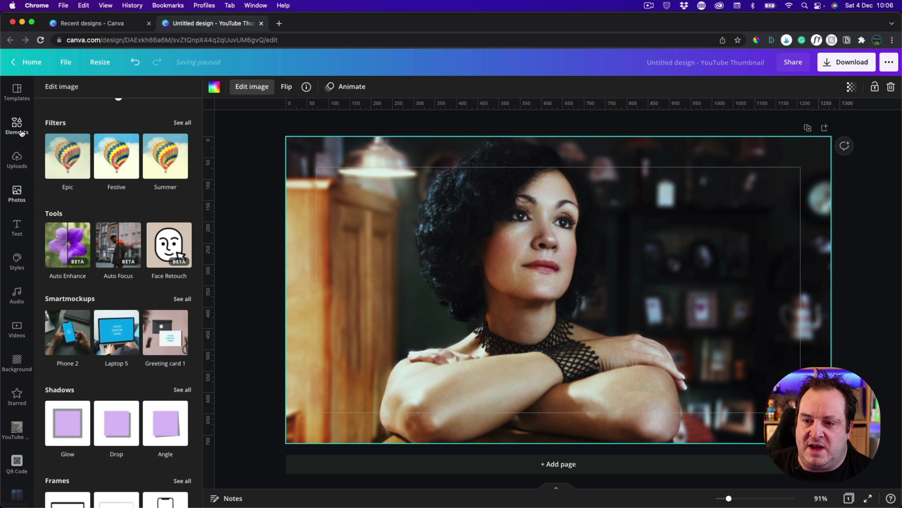
Step: Add the uploaded hands-up presenter photo and make it the page background
left_click(17, 160)
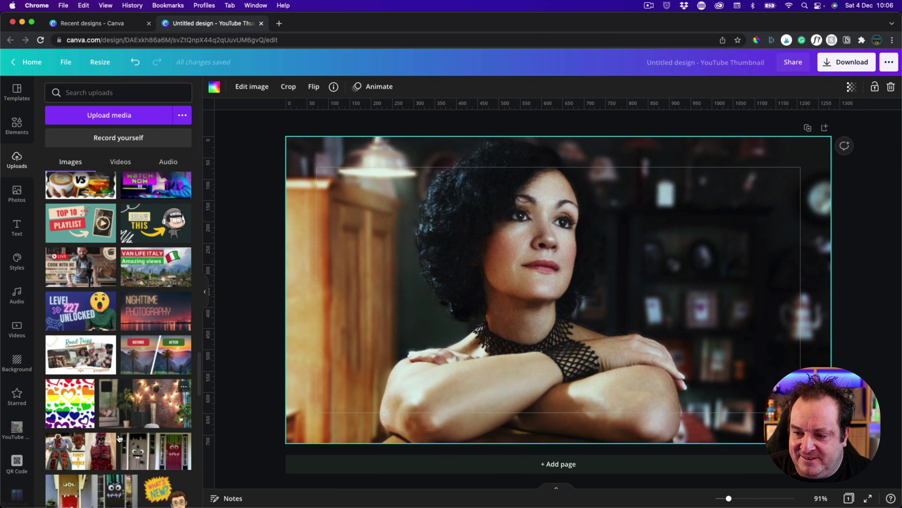
scroll(118, 438, "down", 10)
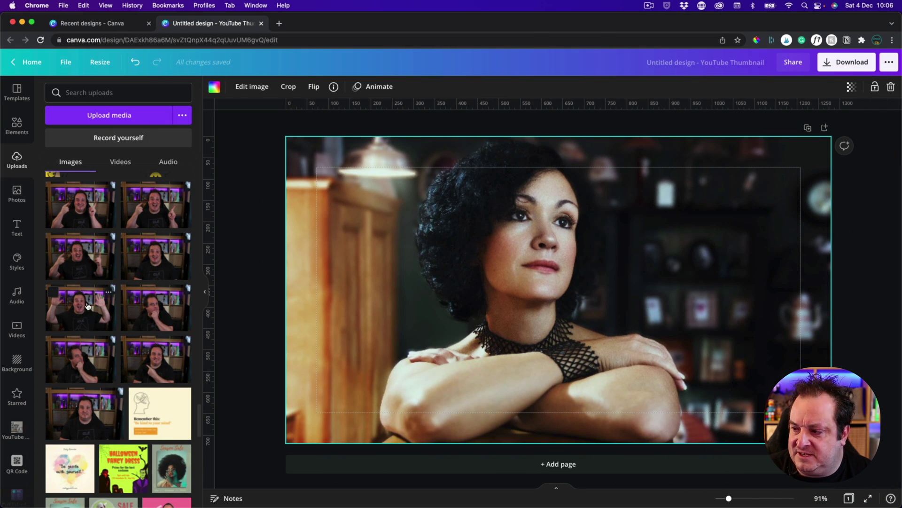
left_click(86, 306)
right_click(547, 288)
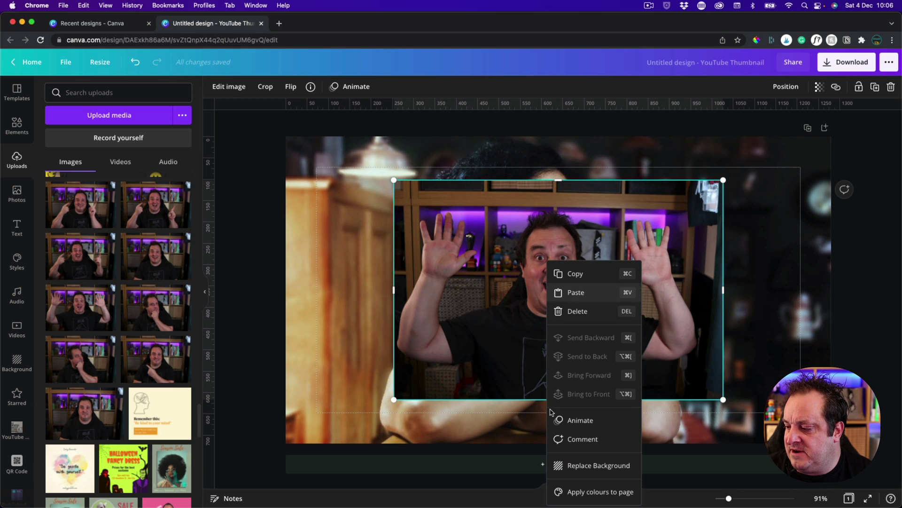
left_click(581, 472)
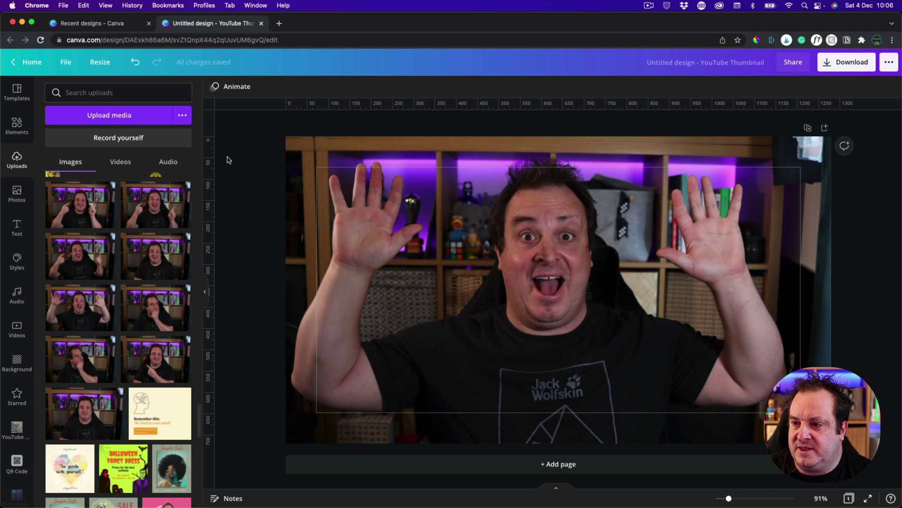
left_click(359, 259)
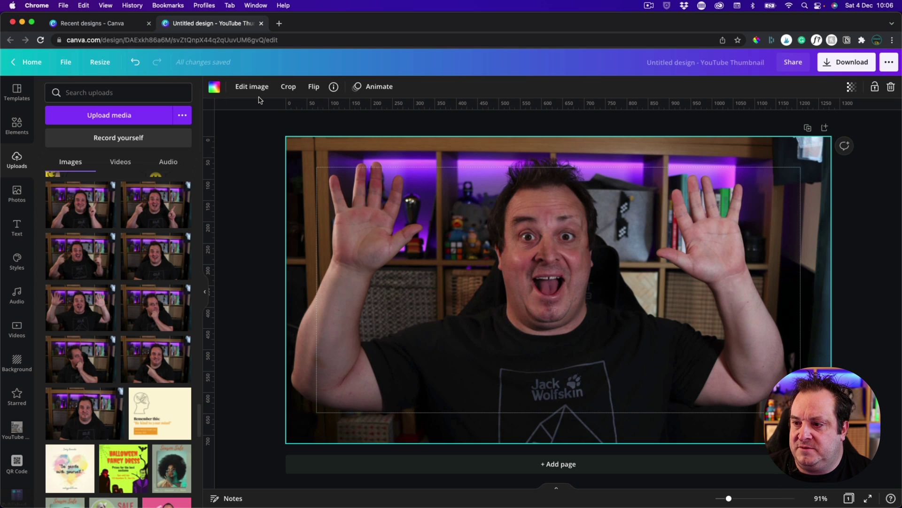
Step: Try an Auto Focus blur on the presenter photo, then cancel it
left_click(251, 88)
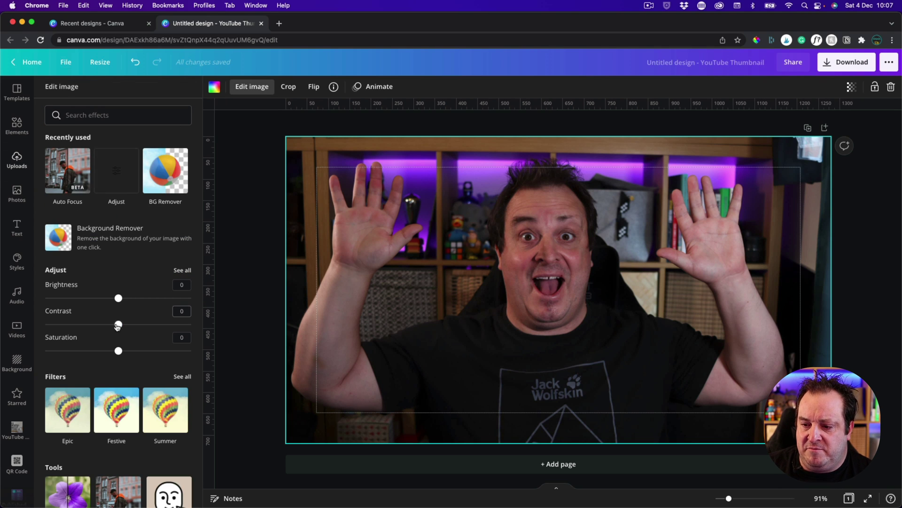
scroll(124, 462, "down", 5)
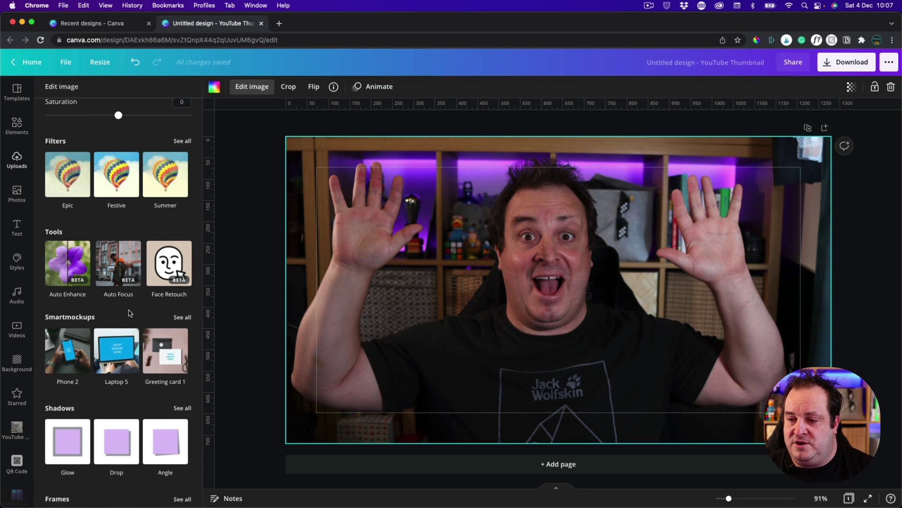
left_click(118, 263)
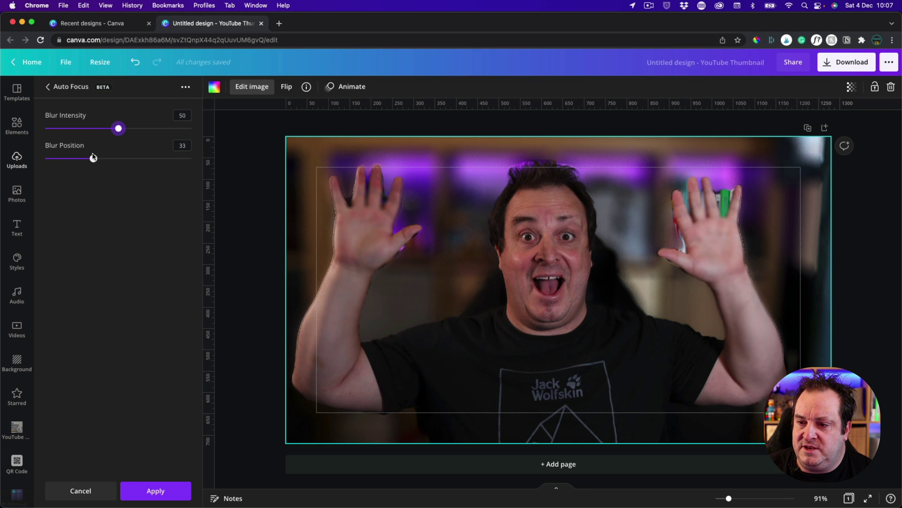
left_click_drag(94, 157, 144, 159)
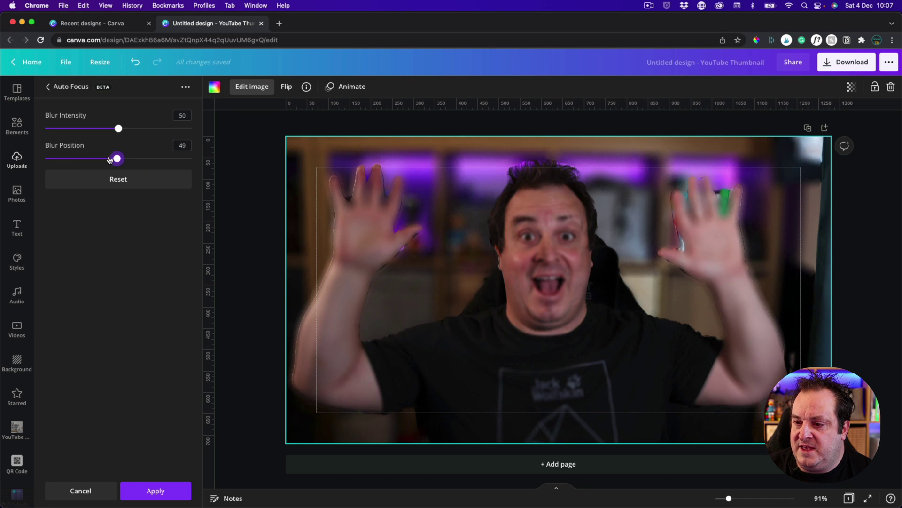
left_click_drag(109, 159, 90, 159)
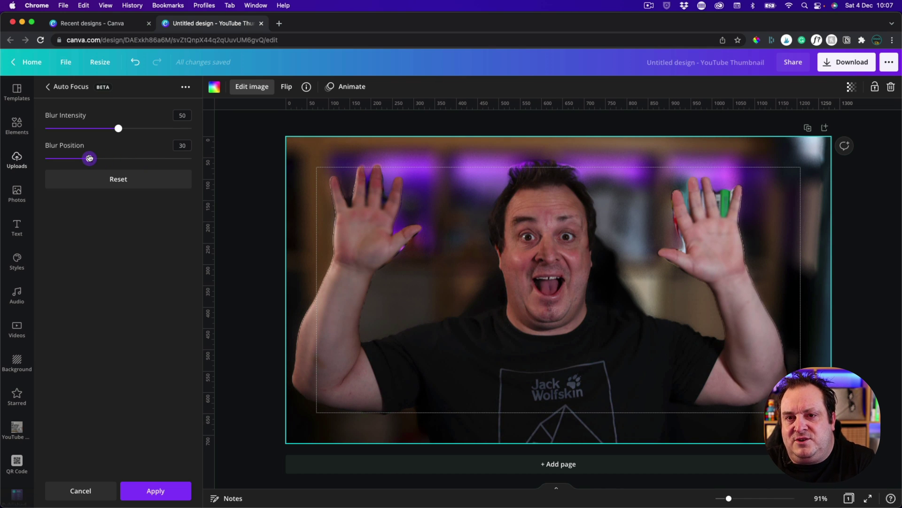
left_click(81, 491)
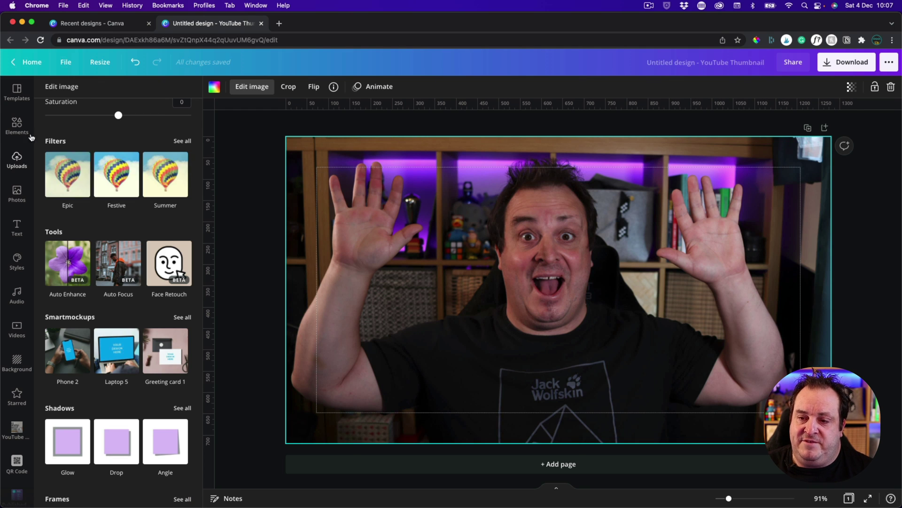
Step: Apply Background Remover to the presenter photo, leaving his cutout on white
scroll(96, 158, "up", 5)
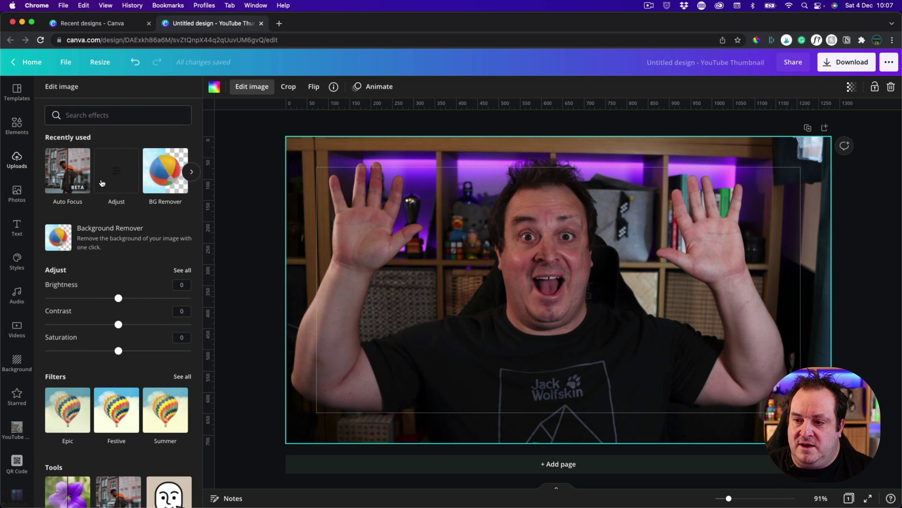
left_click(62, 239)
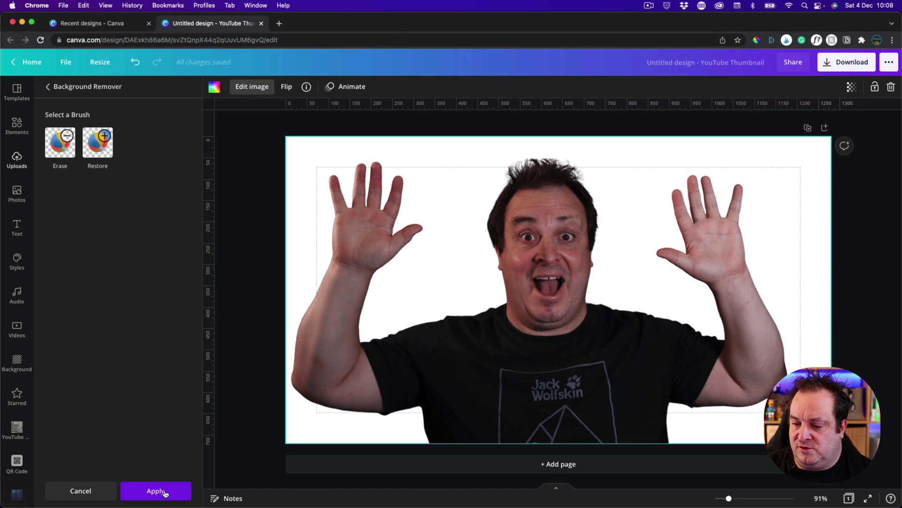
left_click(157, 489)
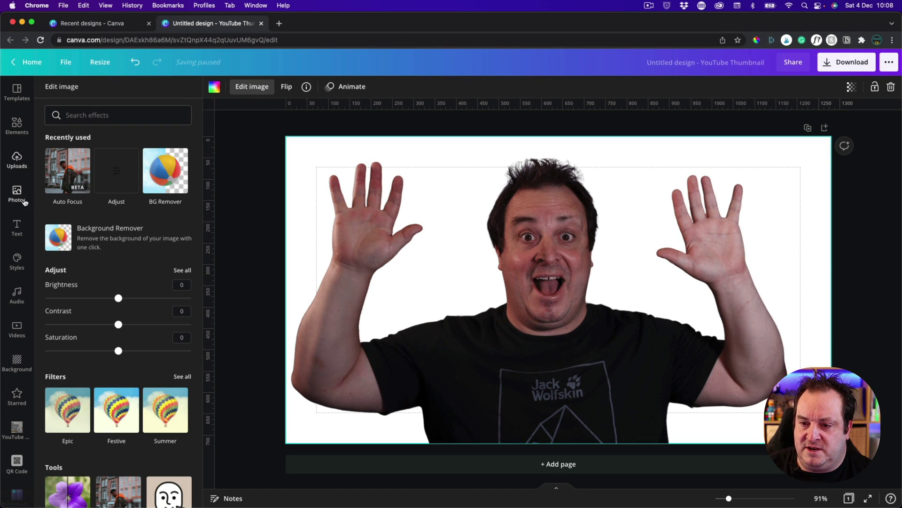
Step: Add the original shelves photo, stretch it to fill the page, and detach the background image
left_click(19, 167)
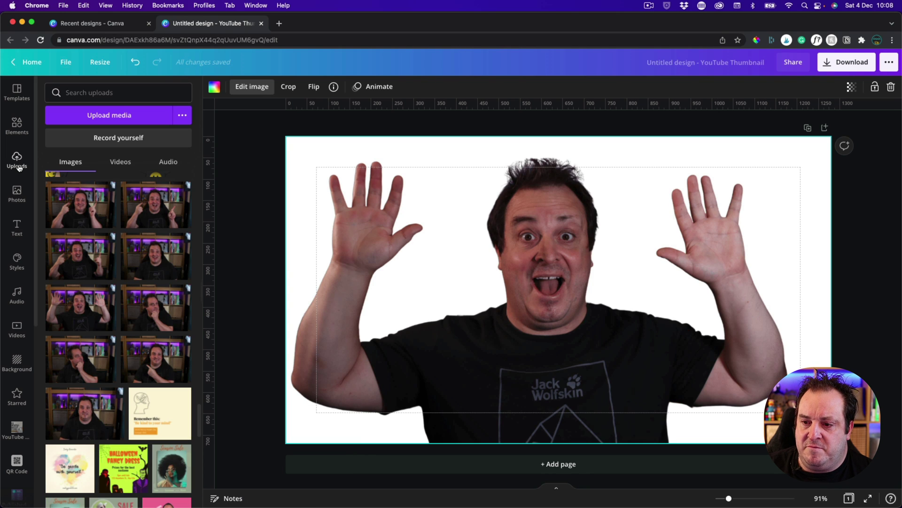
left_click(69, 301)
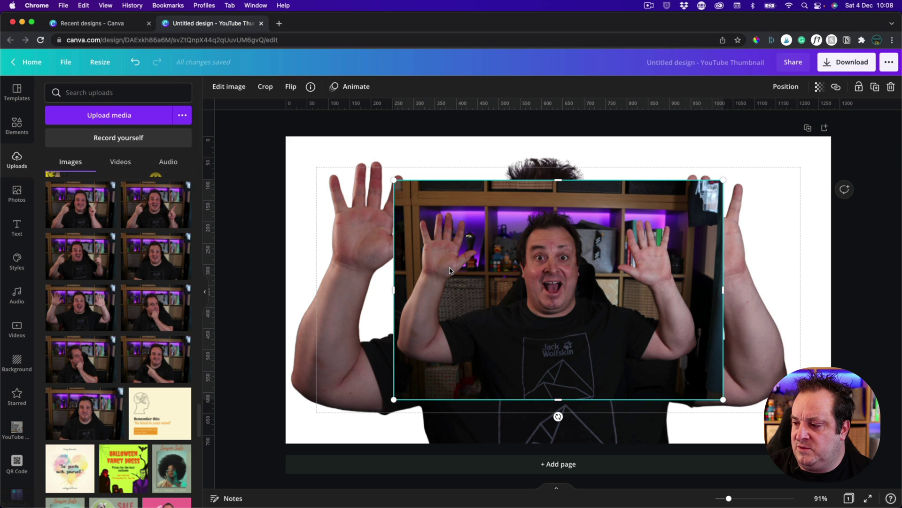
left_click_drag(395, 180, 221, 90)
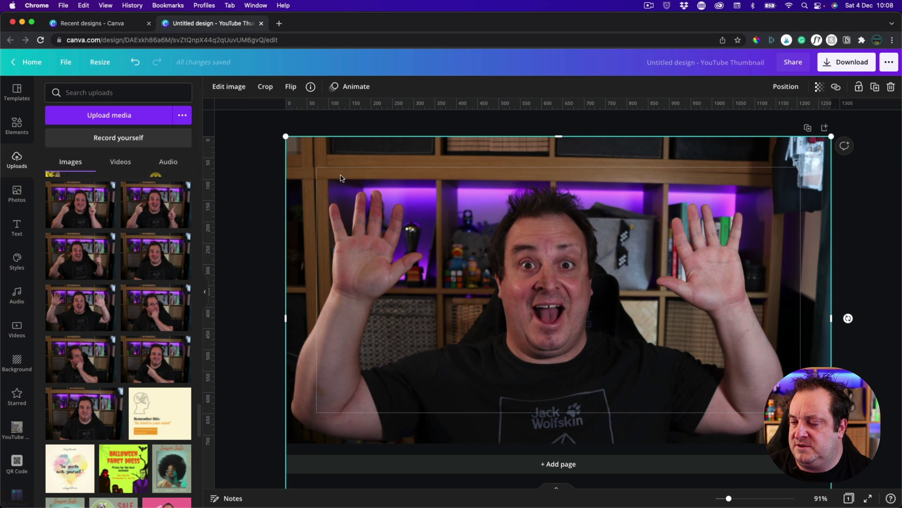
left_click_drag(353, 183, 485, 254)
left_click(332, 208)
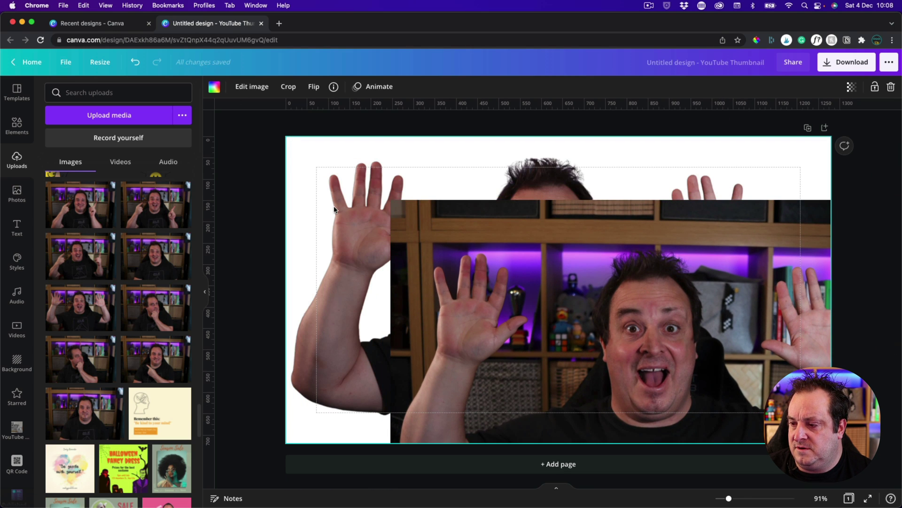
right_click(335, 208)
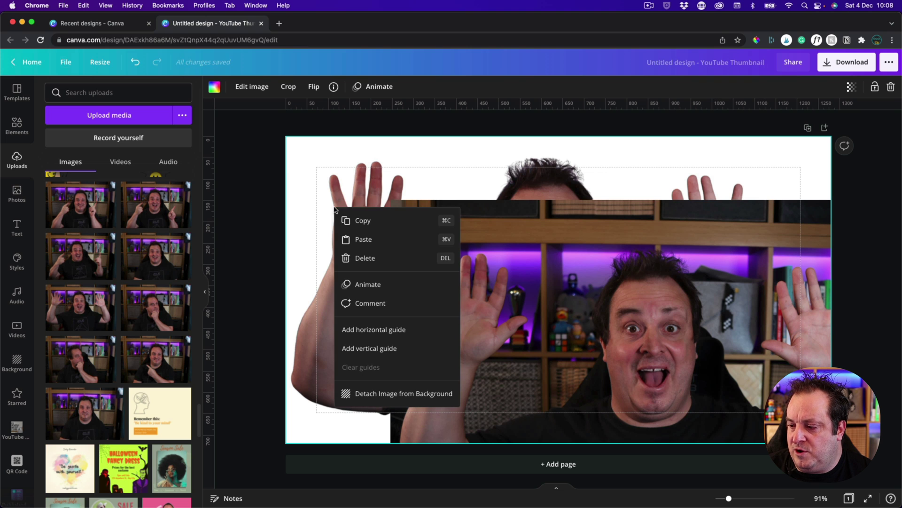
left_click(383, 395)
Step: Reposition the images and enlarge the cutout to span the page width
left_click_drag(801, 296, 713, 230)
left_click(713, 230)
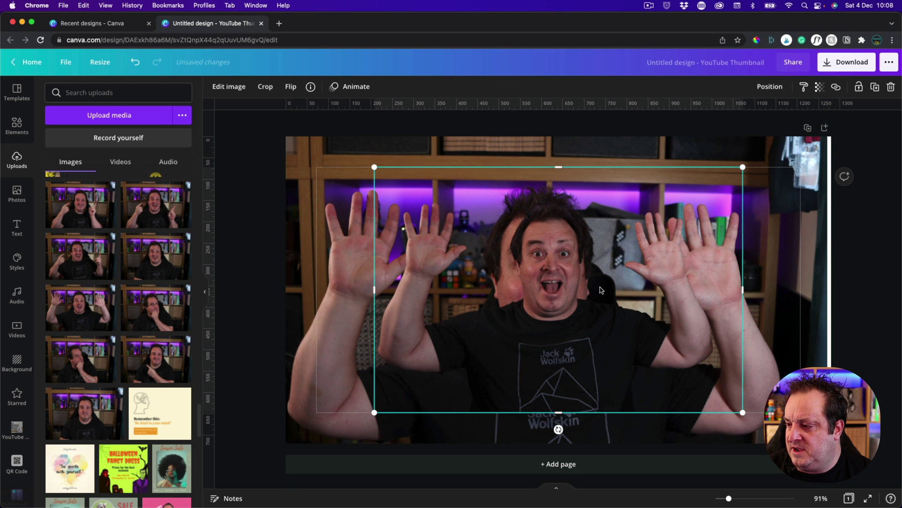
left_click_drag(295, 144, 312, 158)
left_click_drag(619, 251, 670, 293)
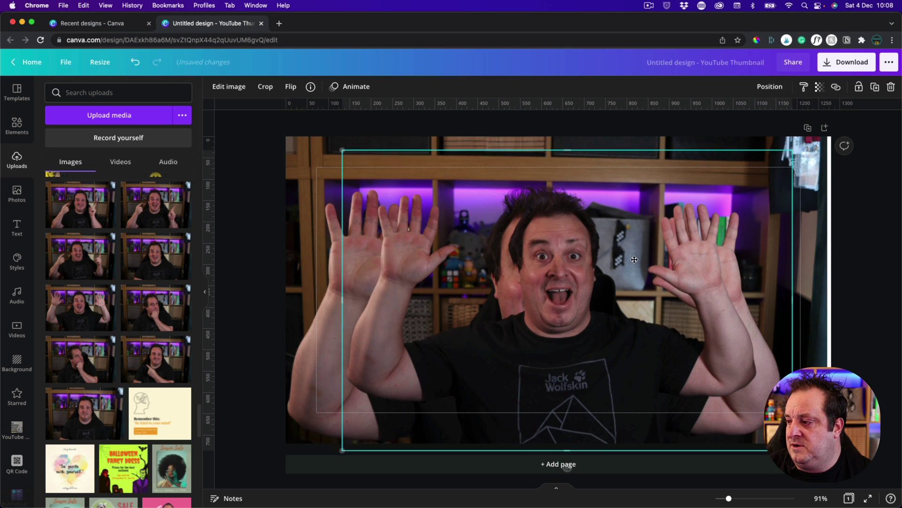
left_click_drag(344, 155, 282, 136)
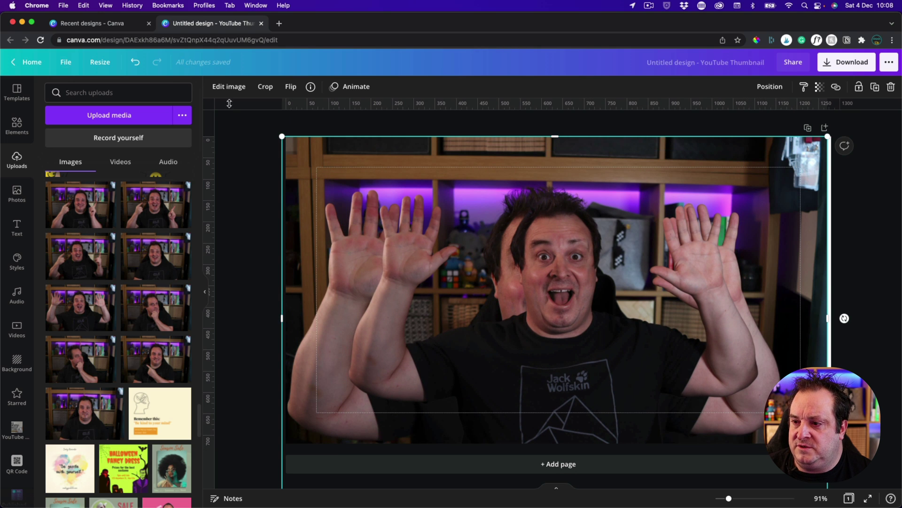
Step: Give the full-page shelves photo a Blur adjustment of 11
left_click(229, 87)
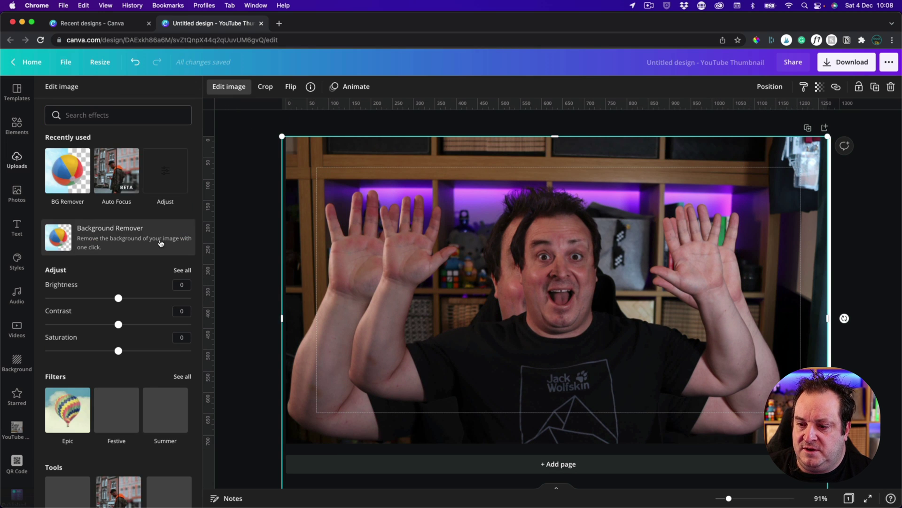
left_click(183, 270)
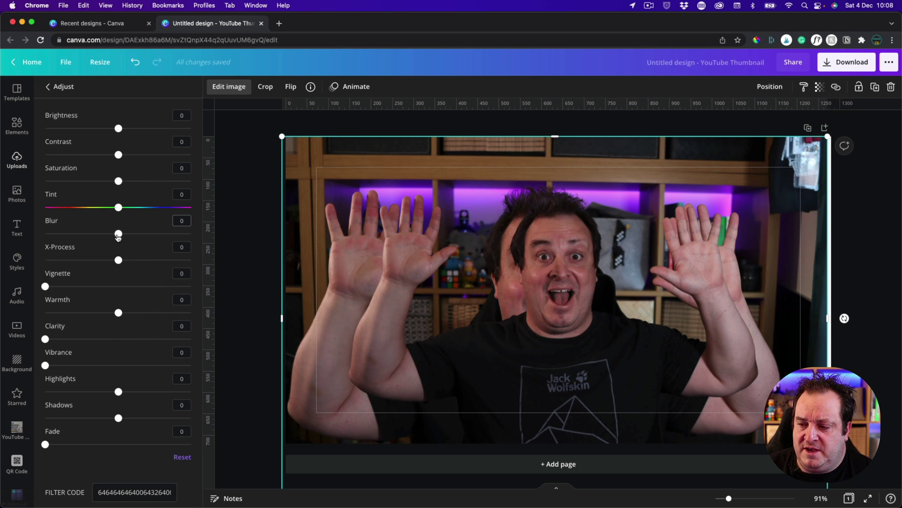
left_click_drag(117, 234, 127, 234)
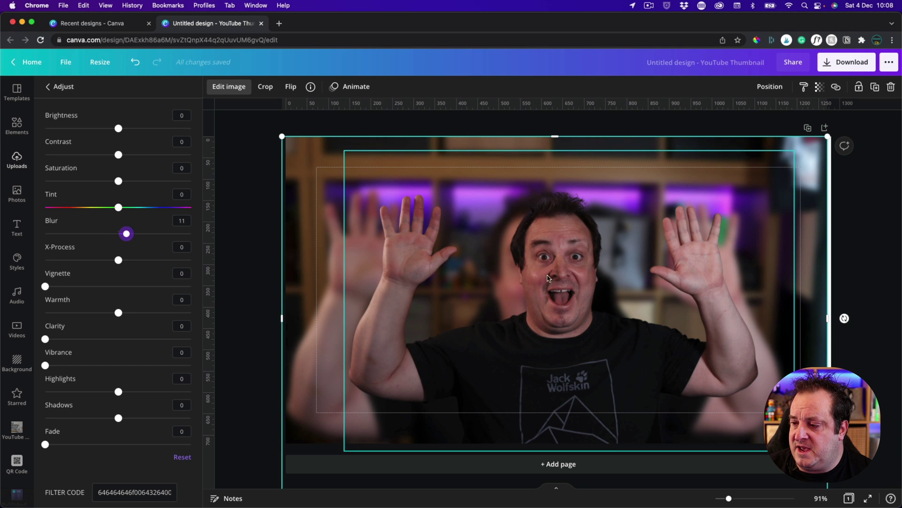
left_click(262, 276)
Step: Resize the presenter cutout to about 1317 by 878 and recentre it over the blurred shelves
left_click(475, 275)
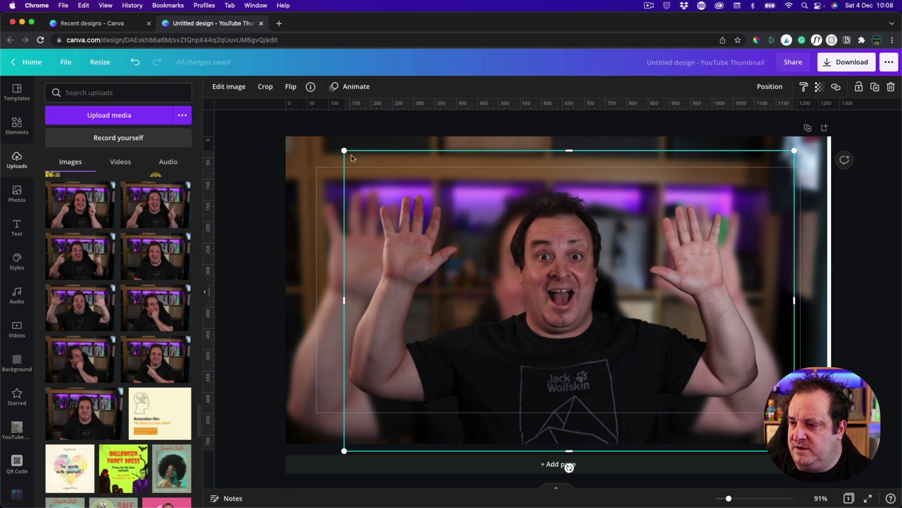
left_click_drag(296, 133, 263, 126)
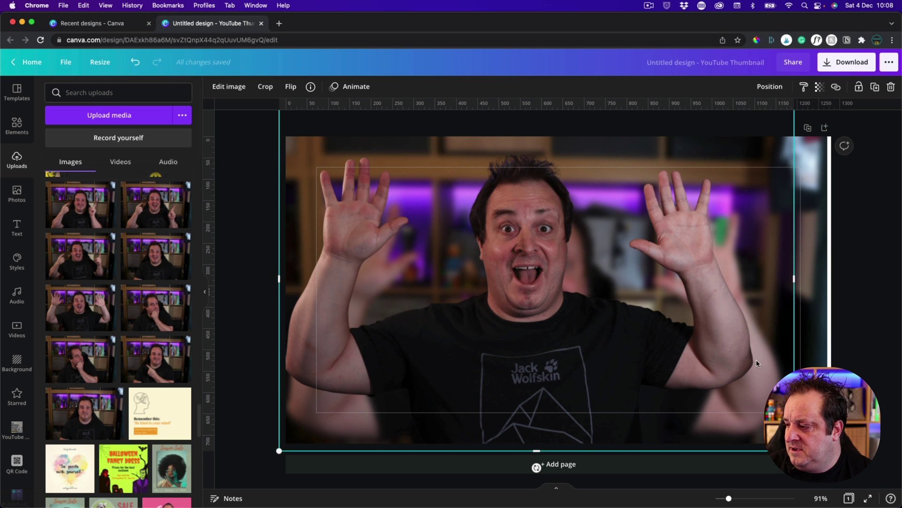
left_click_drag(806, 438, 864, 477)
left_click_drag(542, 232, 544, 256)
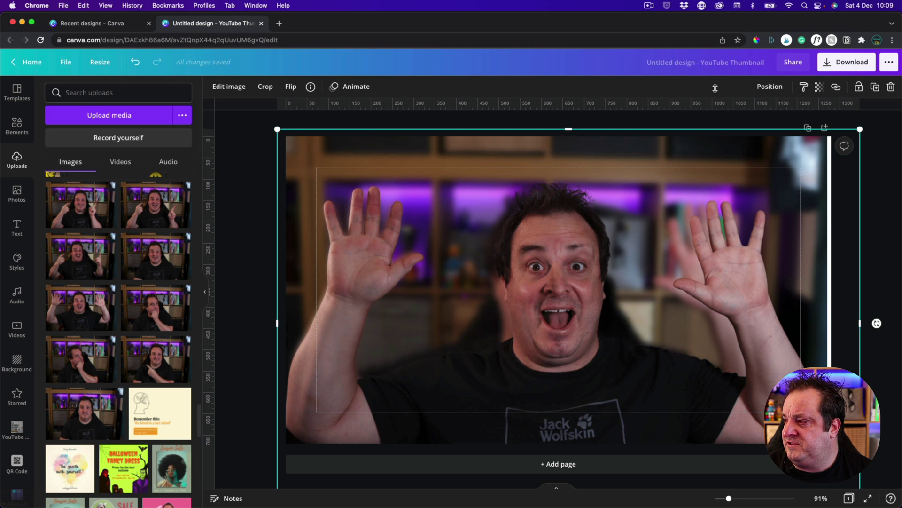
left_click_drag(863, 126, 838, 143)
left_click_drag(713, 236, 715, 229)
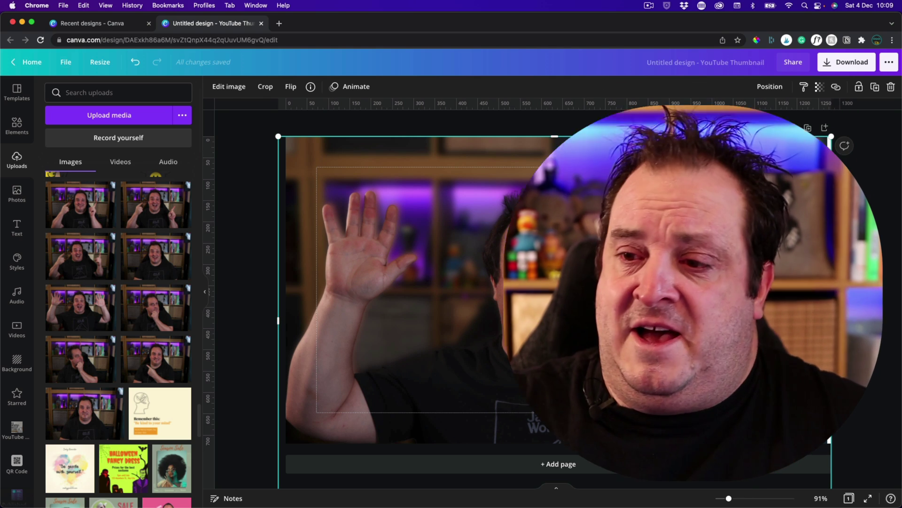